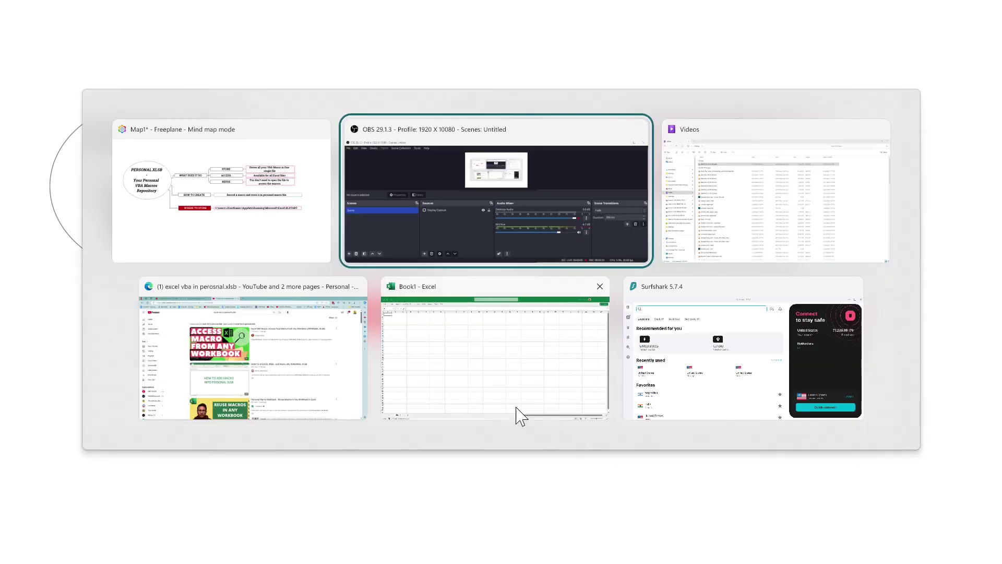
Bring the Book1 Excel workbook to the front and resize its window
click(517, 416)
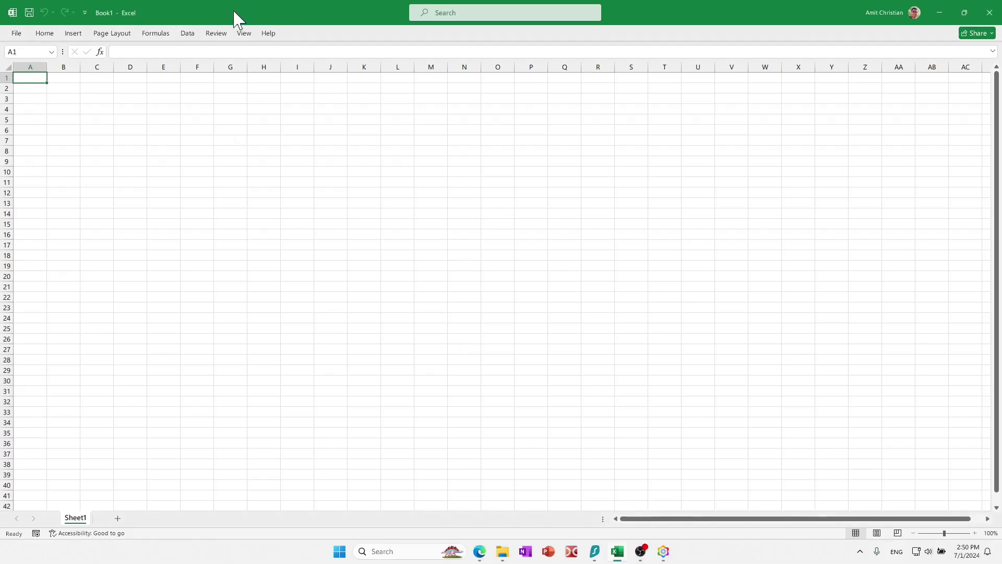
drag(239, 5, 365, 51)
drag(865, 421, 937, 487)
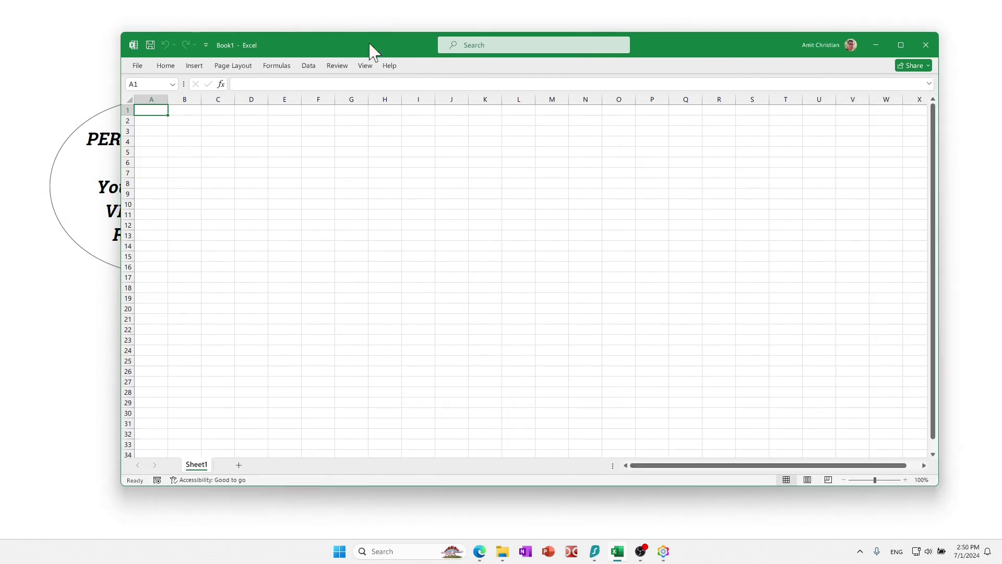
Enable the Developer tab through Customize the Ribbon and switch to it
click(390, 66)
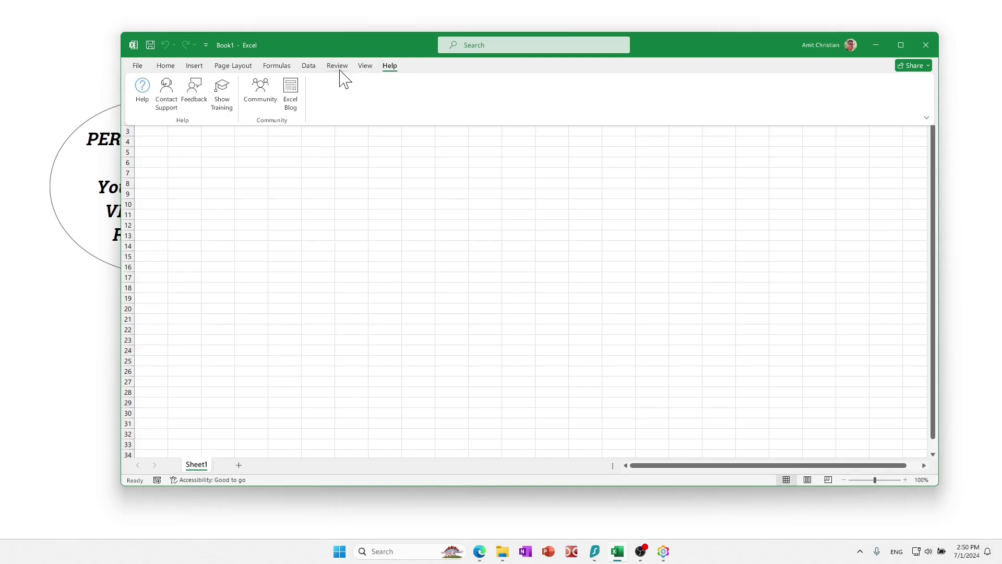
right_click(378, 88)
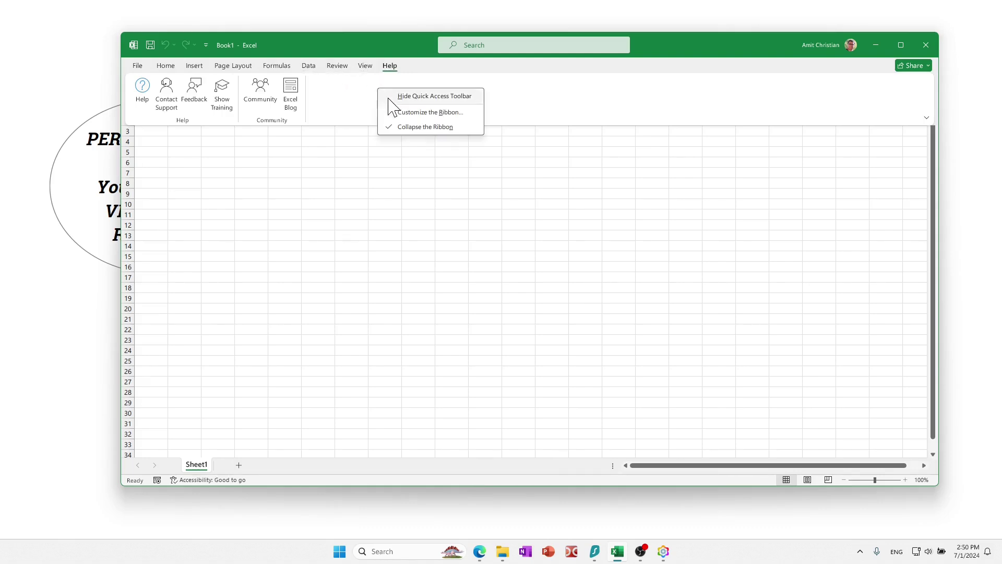
click(401, 113)
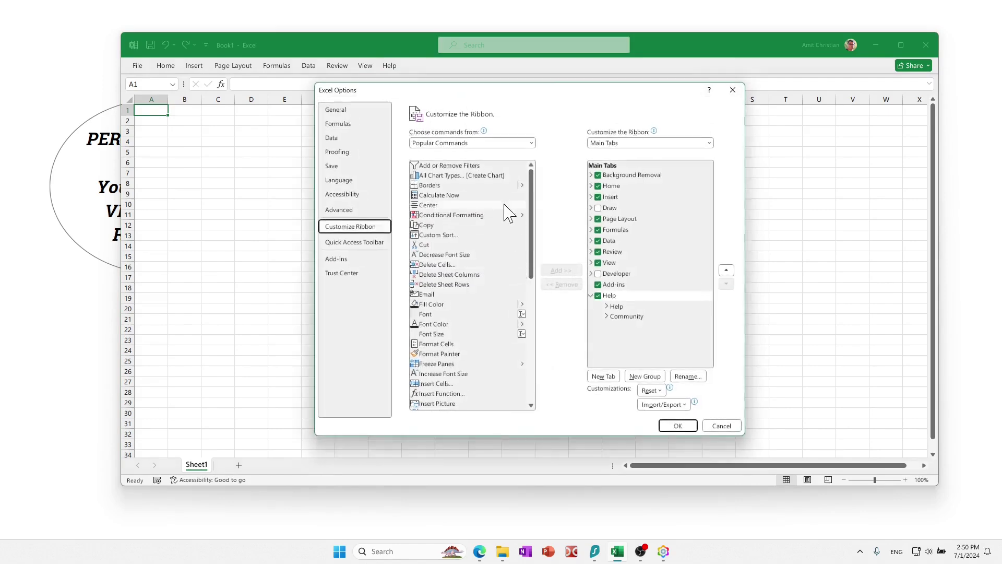
click(598, 273)
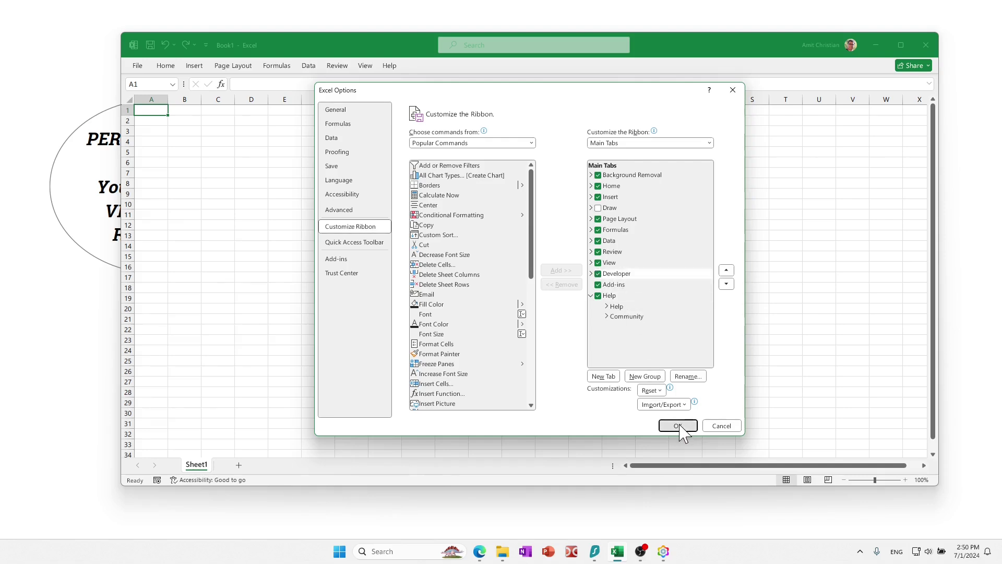
click(677, 426)
click(400, 67)
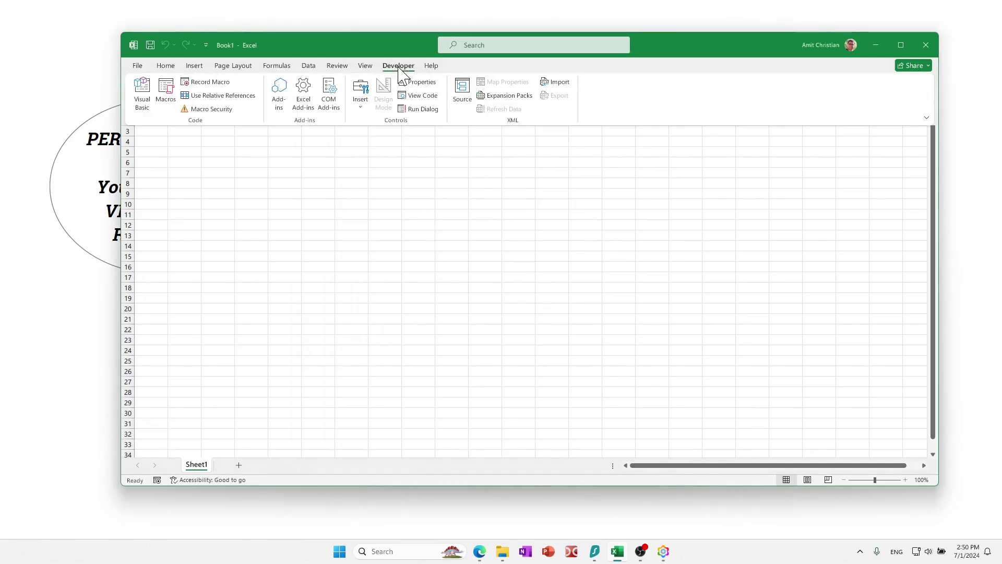
Start recording a macro stored in the Personal Macro Workbook
click(205, 83)
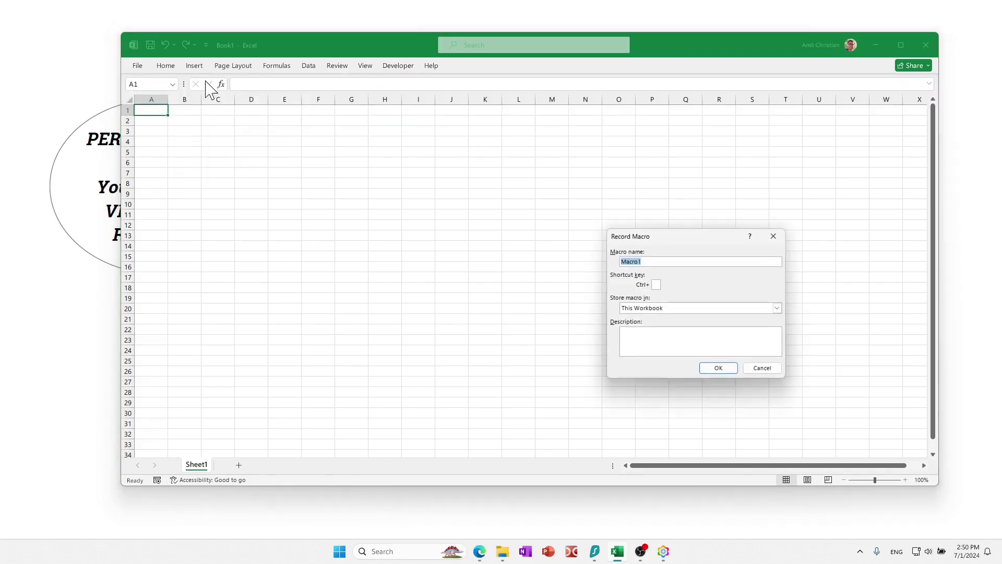
drag(668, 236, 466, 162)
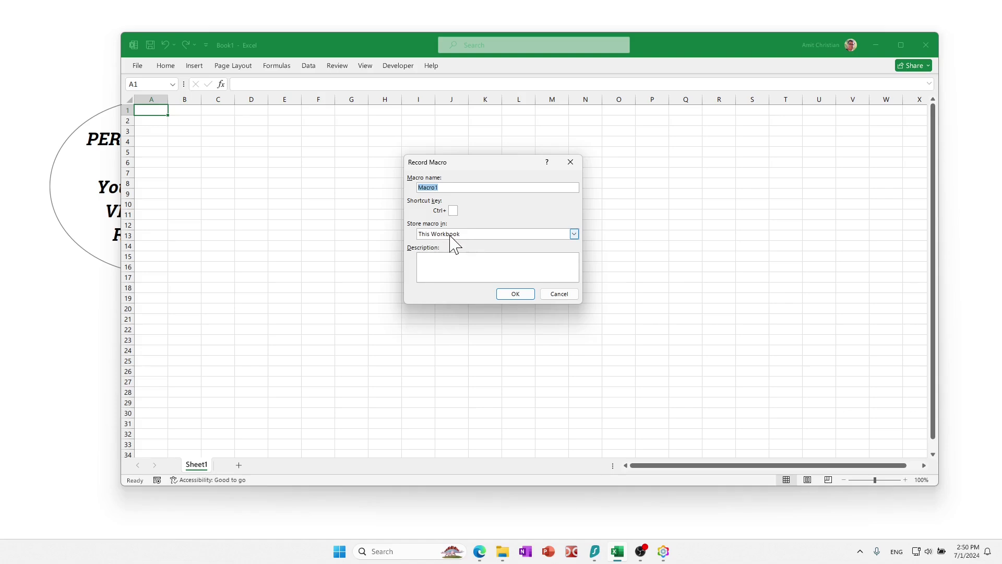
click(484, 236)
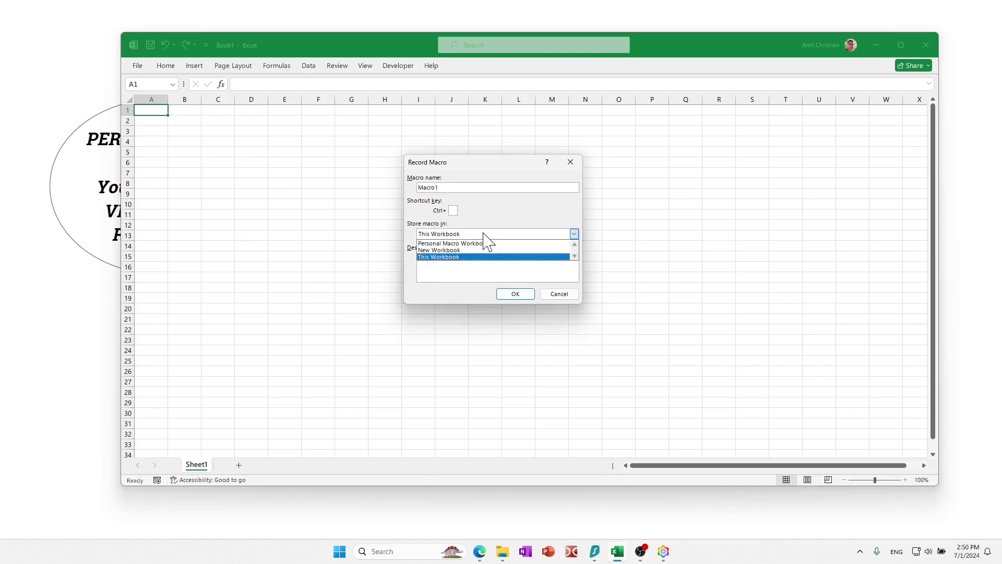
click(464, 243)
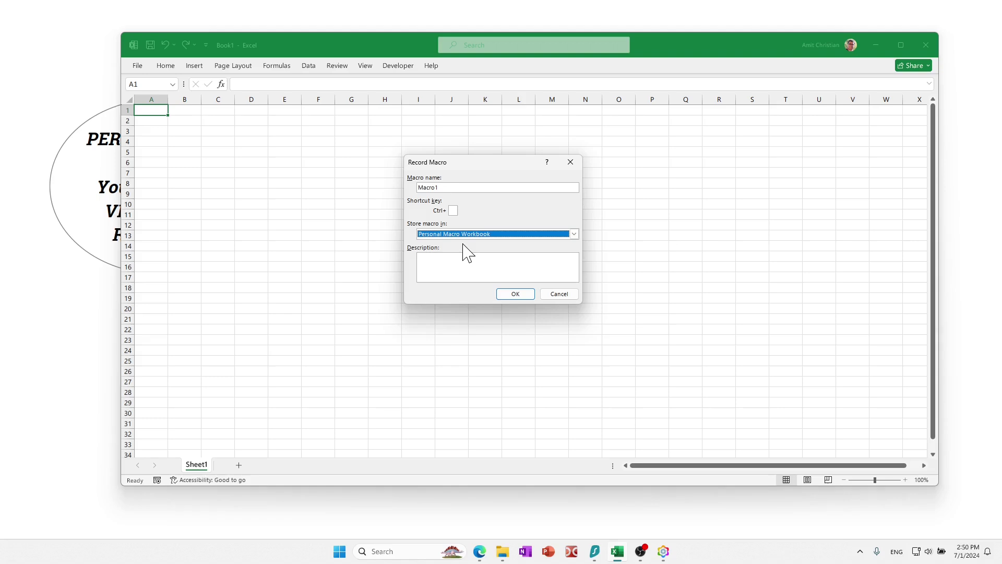
click(515, 293)
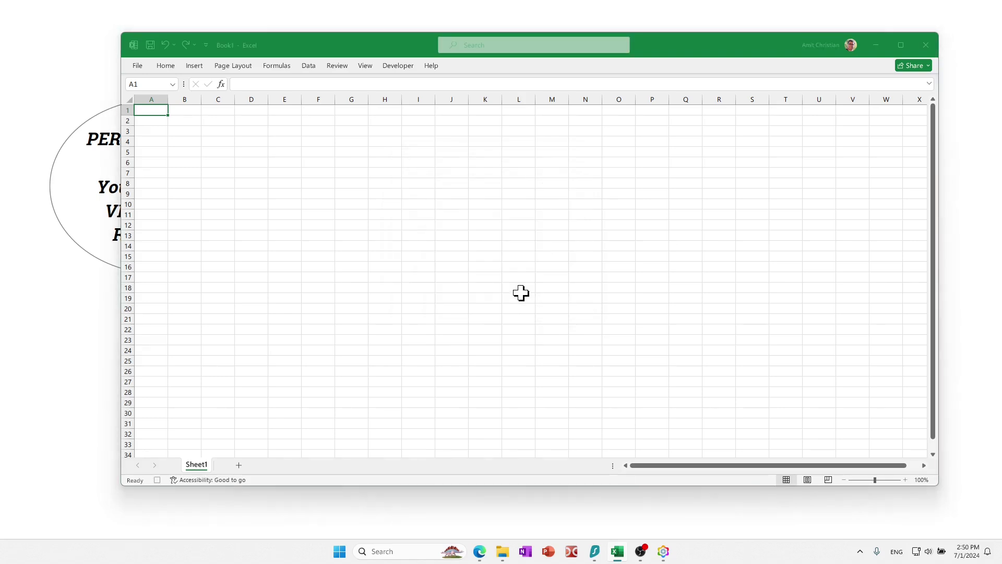
Select cells I9 and A1 as recorded actions, then stop recording
click(430, 194)
click(149, 110)
click(398, 66)
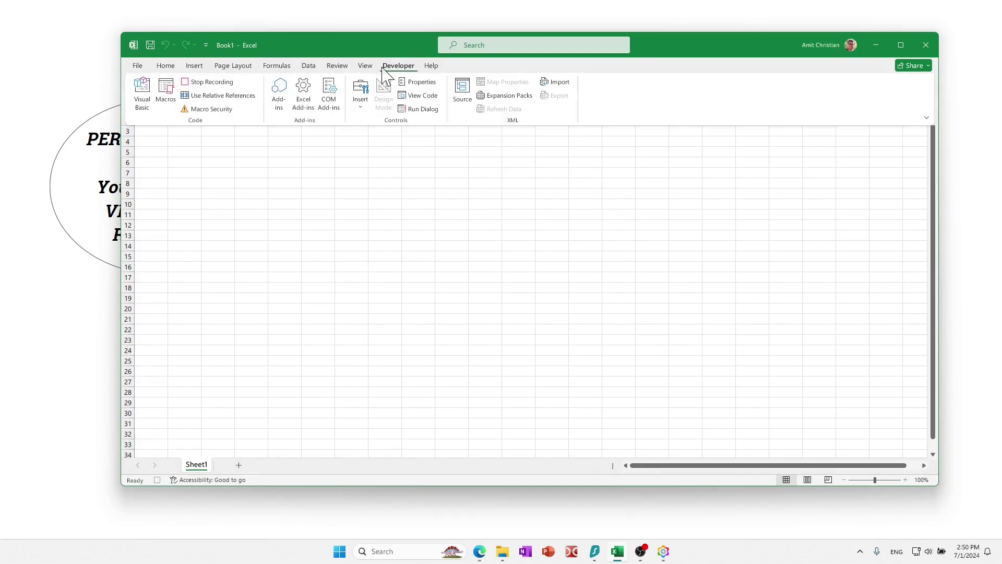
click(208, 83)
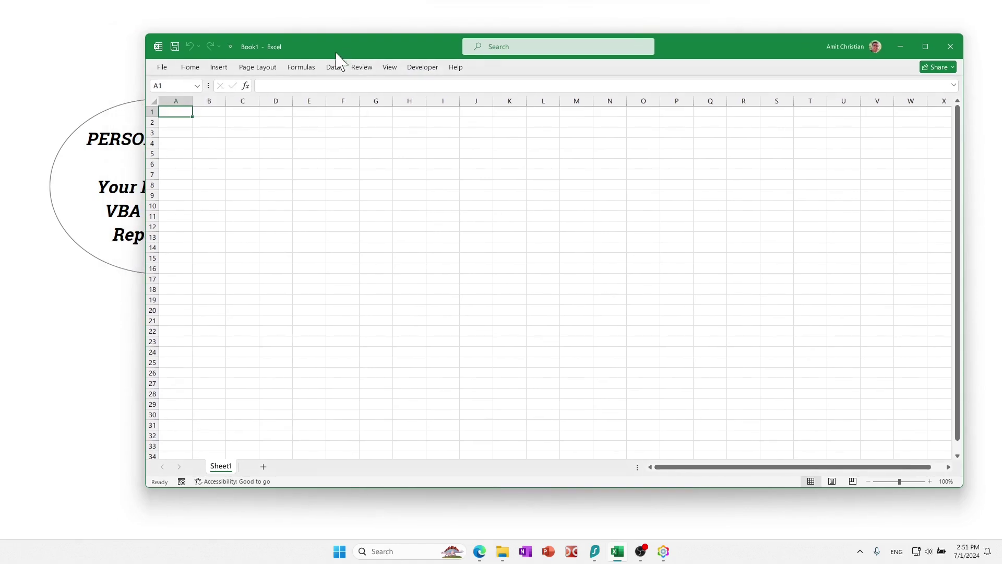
Open the VBA editor and display Module1's Macro1 code under VBAProject (PERSONAL.XLSB)
click(424, 68)
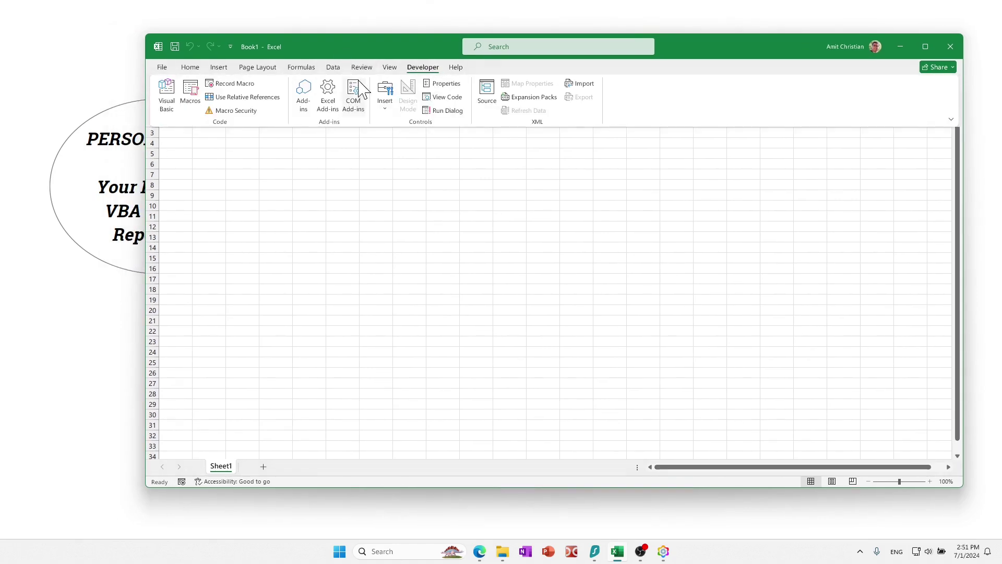
click(166, 102)
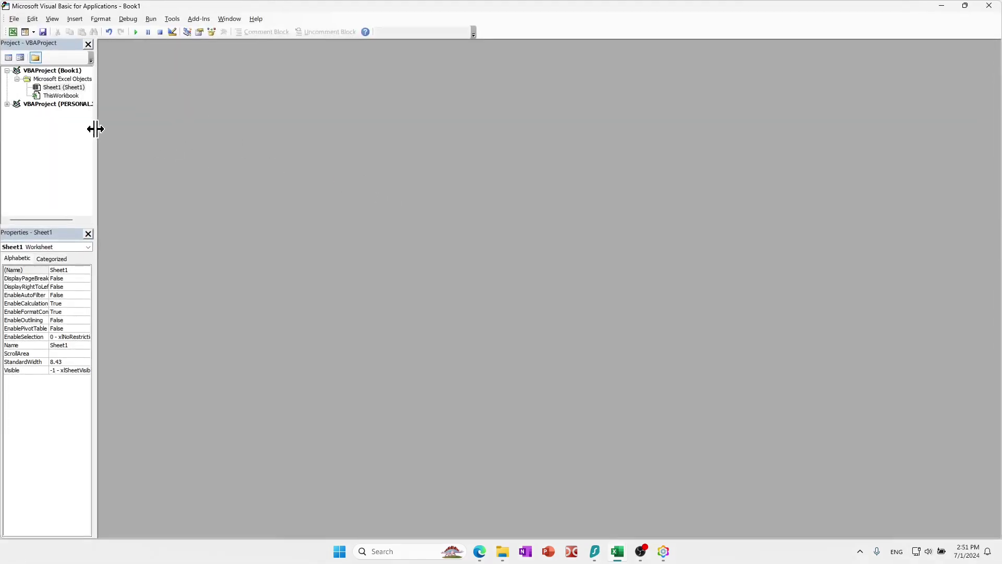
drag(94, 127, 189, 139)
click(7, 104)
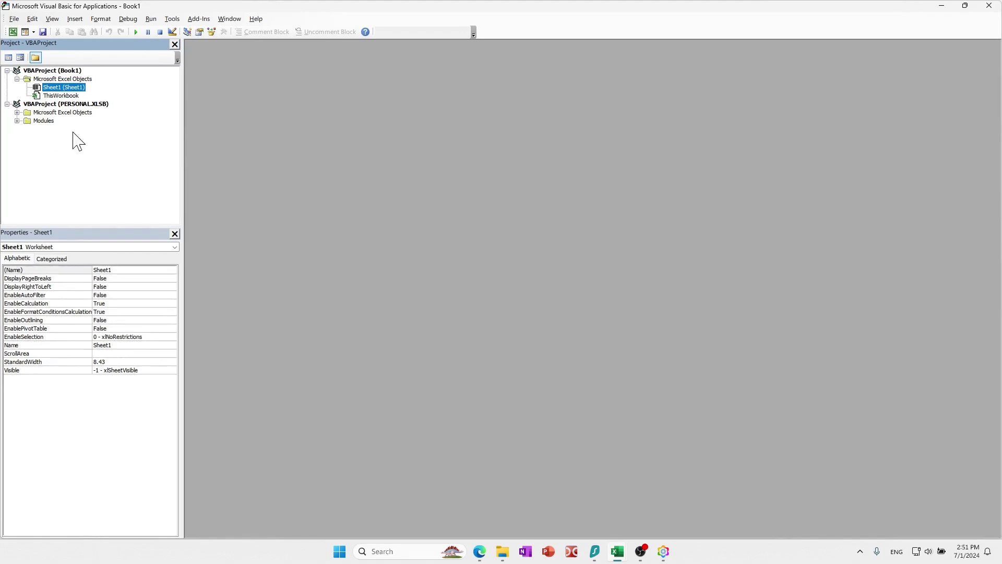
click(81, 105)
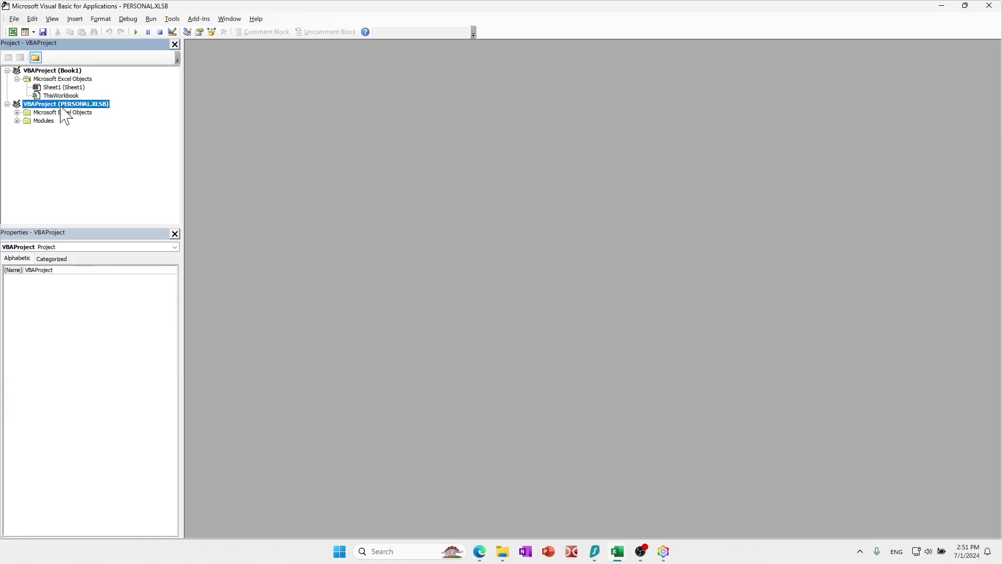
click(18, 120)
double_click(53, 129)
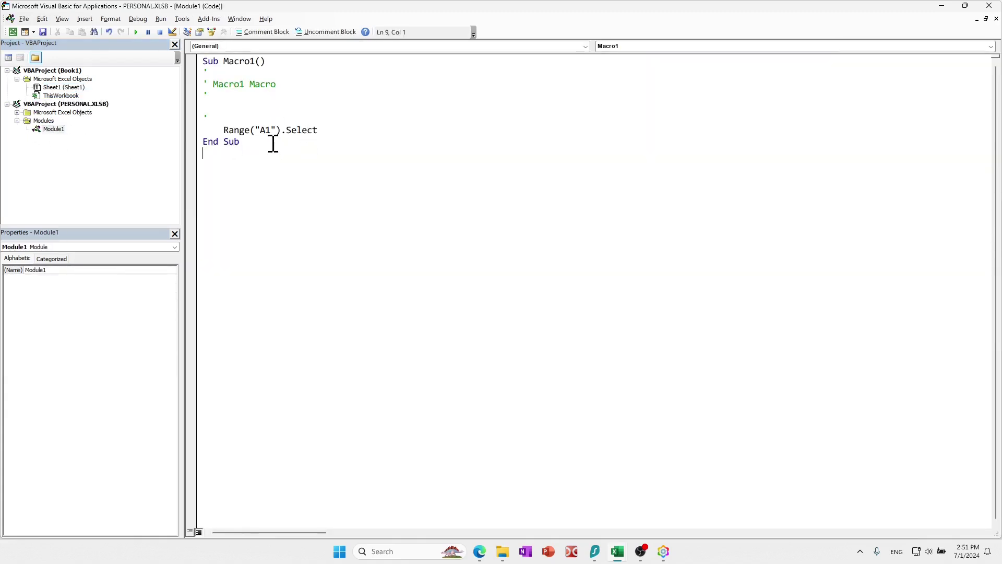
Close the VBA editor and then close Excel to trigger the save prompt
click(90, 104)
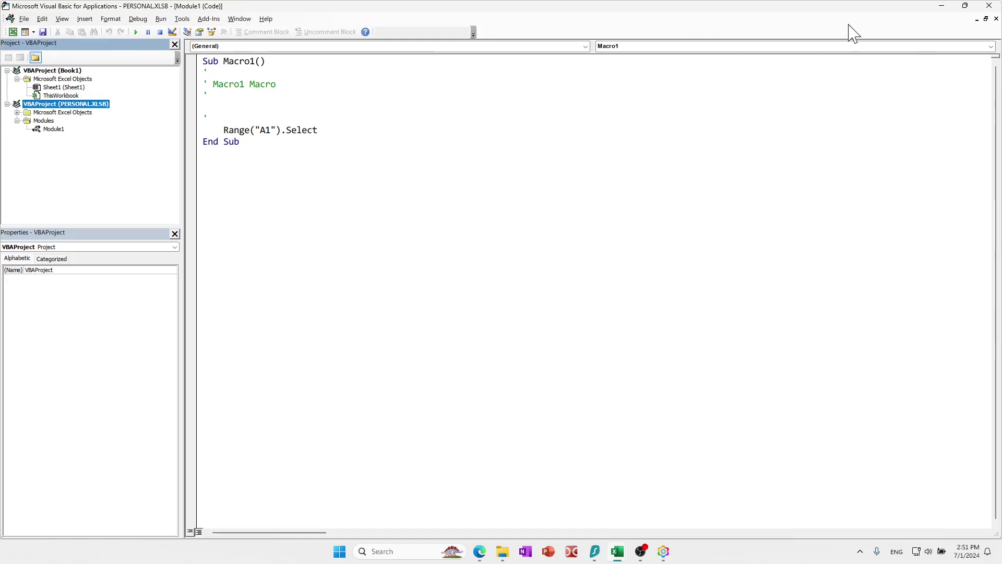
click(989, 5)
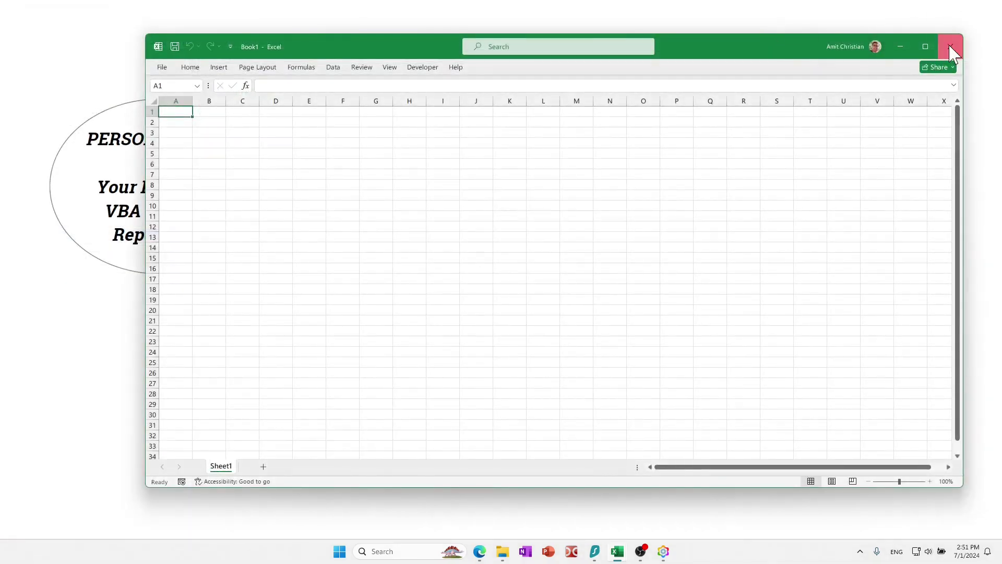
click(951, 48)
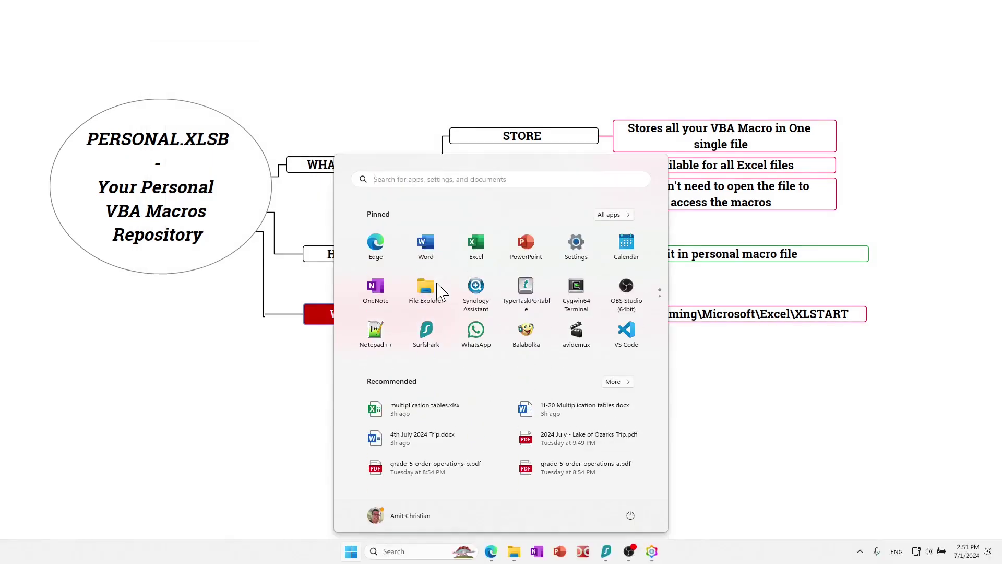
Launch Excel from the Start search and open a new blank workbook
text(excel)
key(Return)
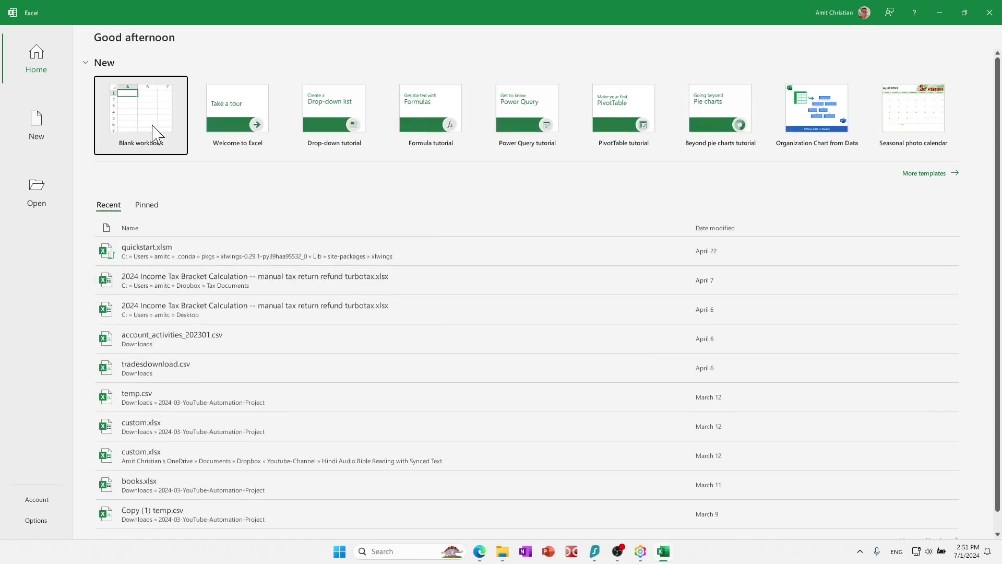
click(155, 134)
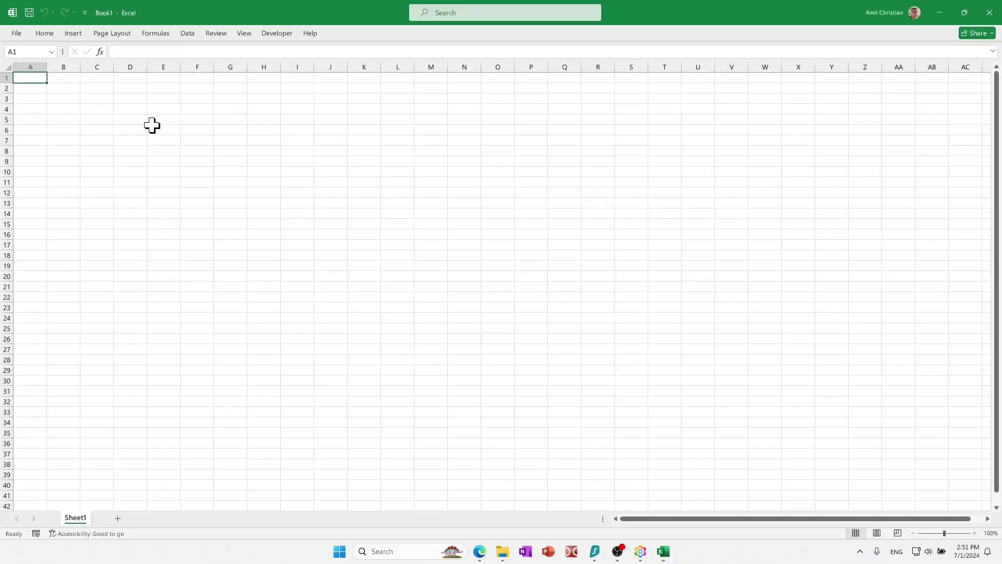
Open Visual Basic and confirm Macro1 remains in PERSONAL.XLSB's Module1
click(277, 32)
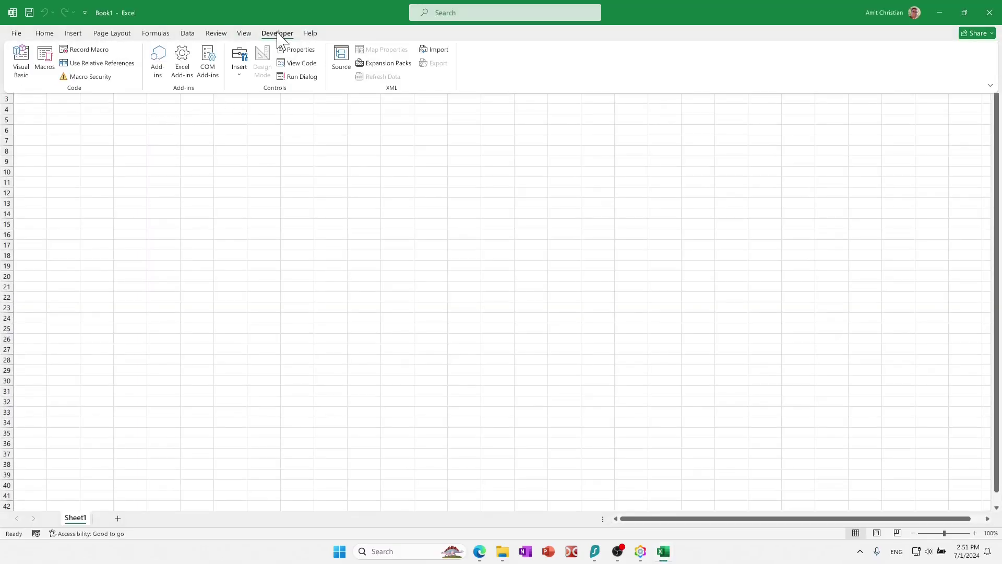
click(21, 60)
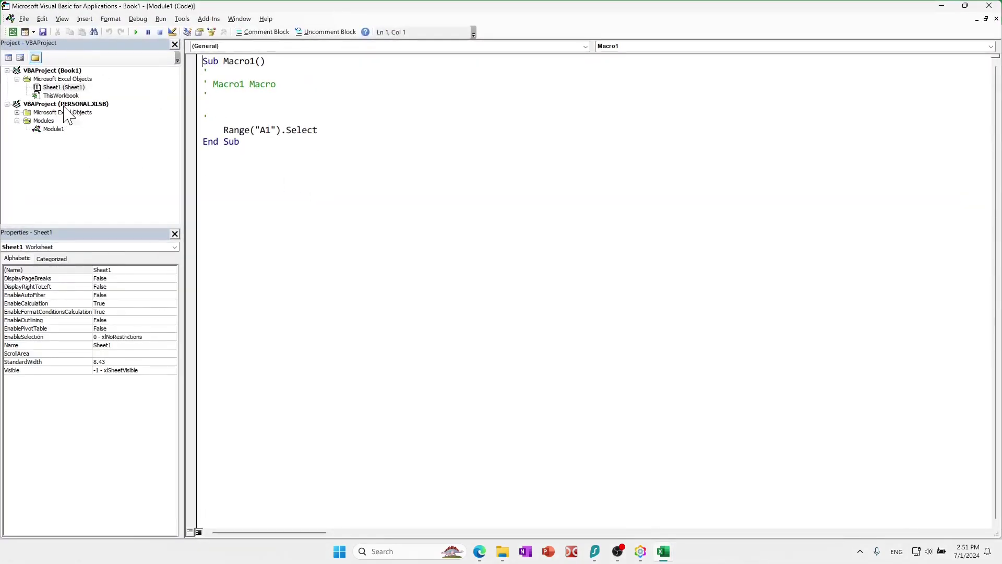
click(95, 106)
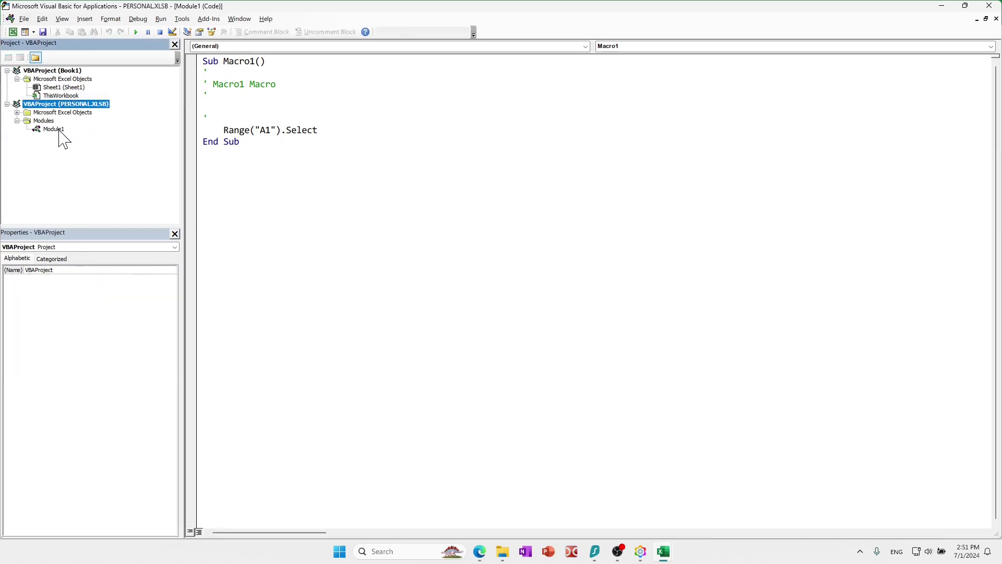
click(50, 130)
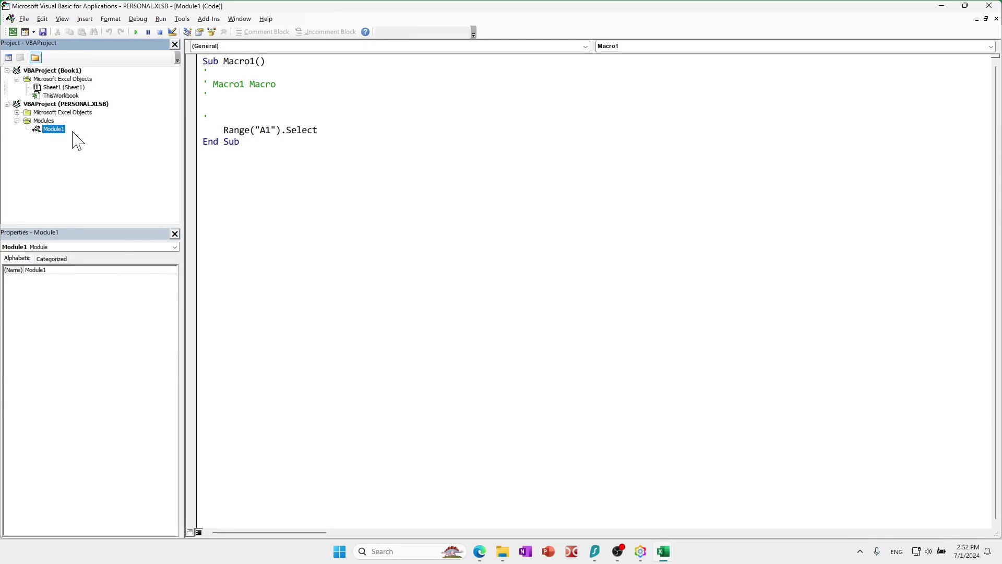
drag(256, 155, 190, 58)
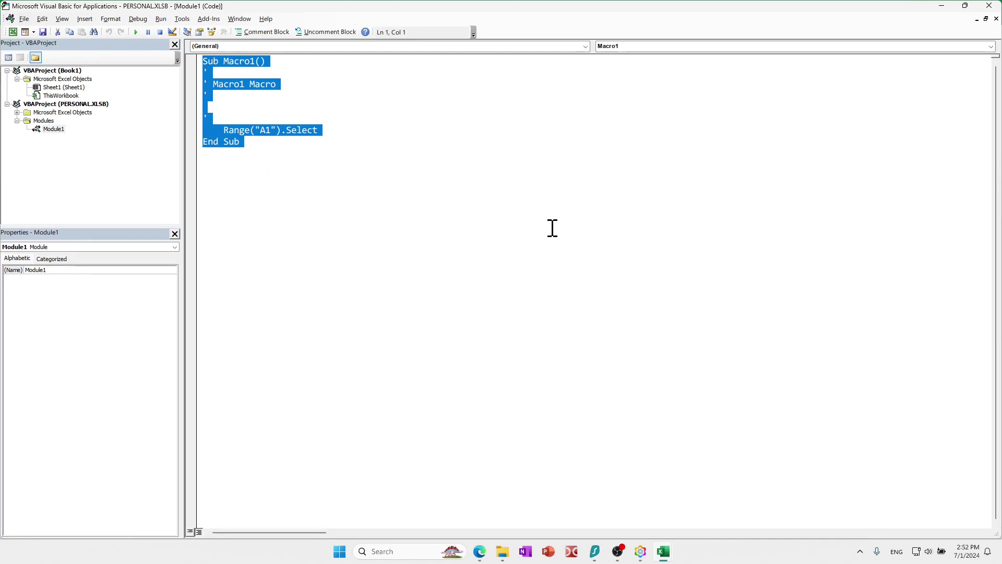
click(642, 552)
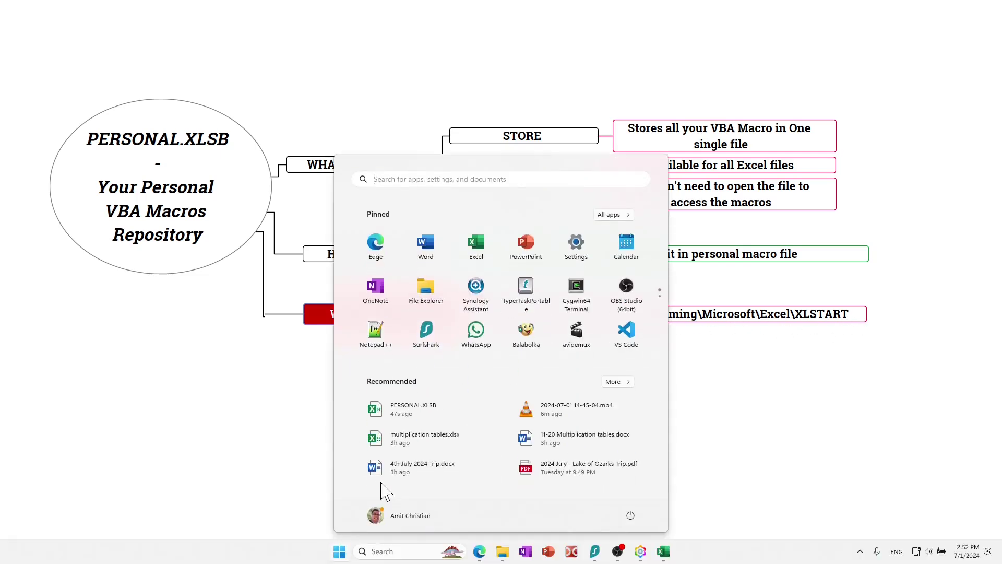
Open a maximized File Explorer and browse from C:\ toward AppData\Roaming\Microsoft\Excel\XLSTART
click(508, 553)
drag(501, 31, 503, 7)
click(209, 29)
text(c)
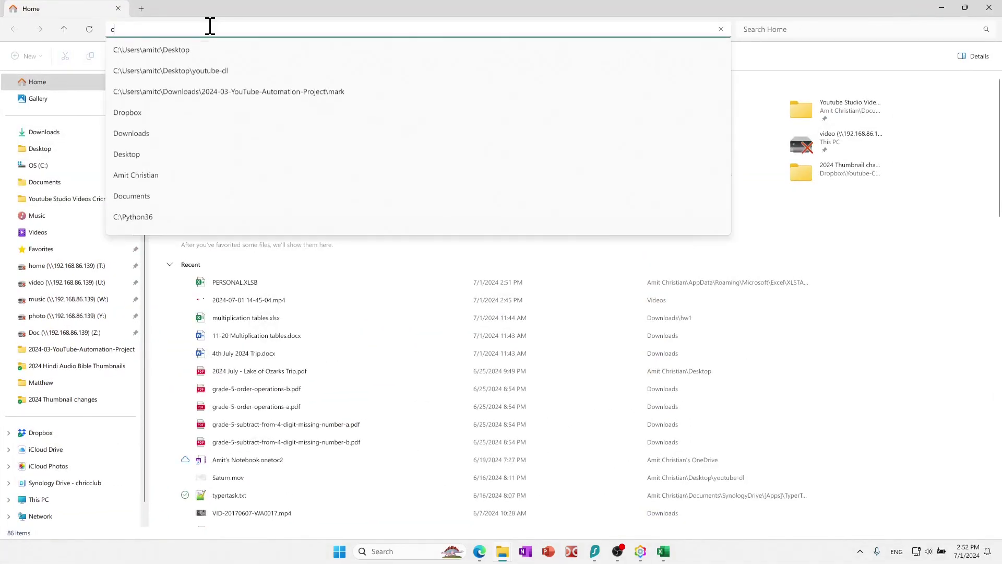
text(:\)
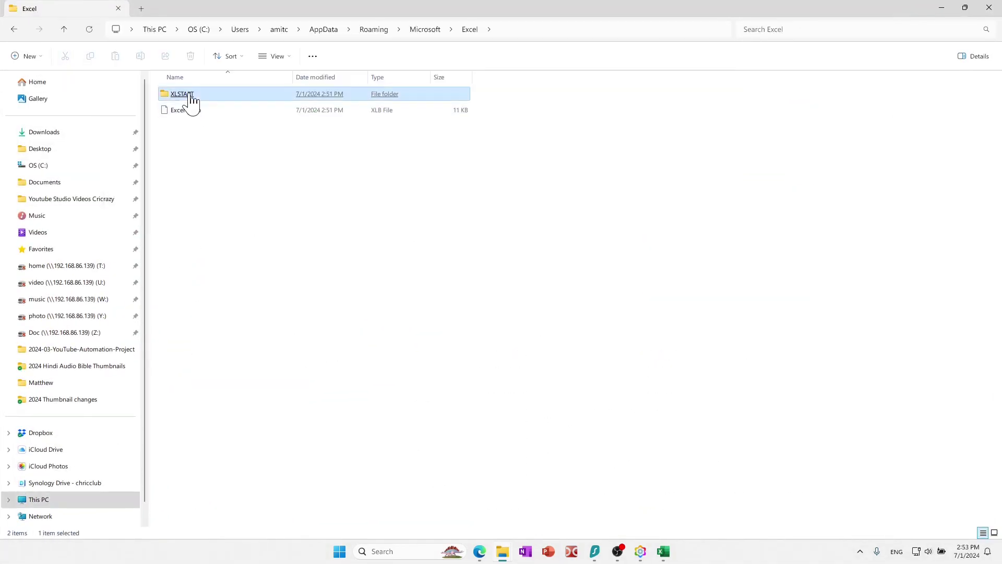
double_click(191, 100)
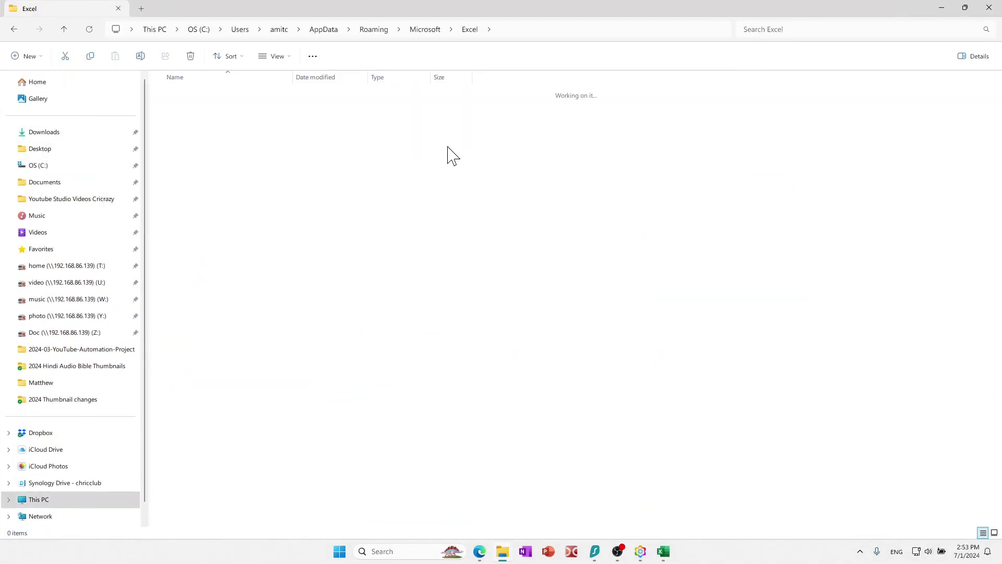